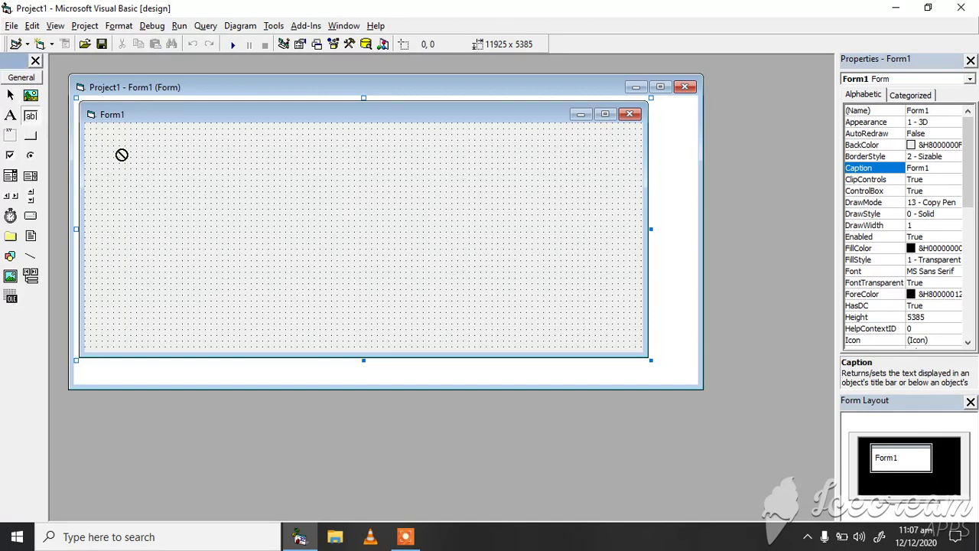
Draw three scattered text boxes on the form, about 2055 x 975, 1935 x 855 and 1695 x 855 in size.
click(33, 116)
drag(122, 161, 226, 212)
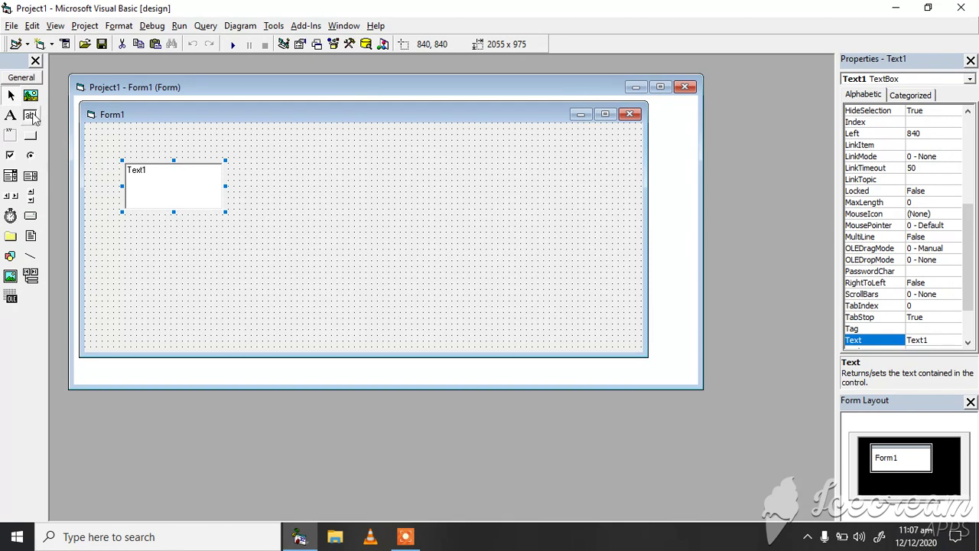
click(31, 115)
drag(199, 254, 294, 297)
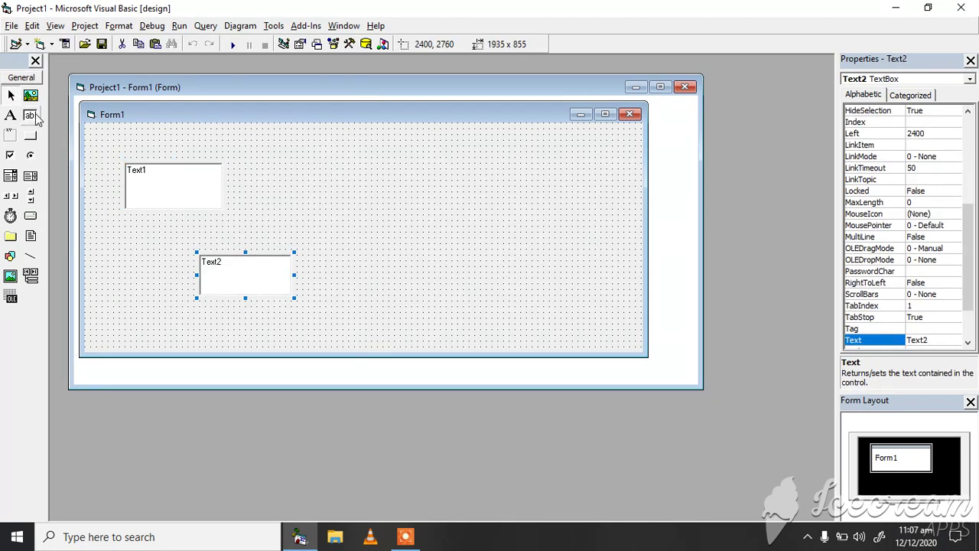
click(417, 212)
drag(360, 179, 441, 221)
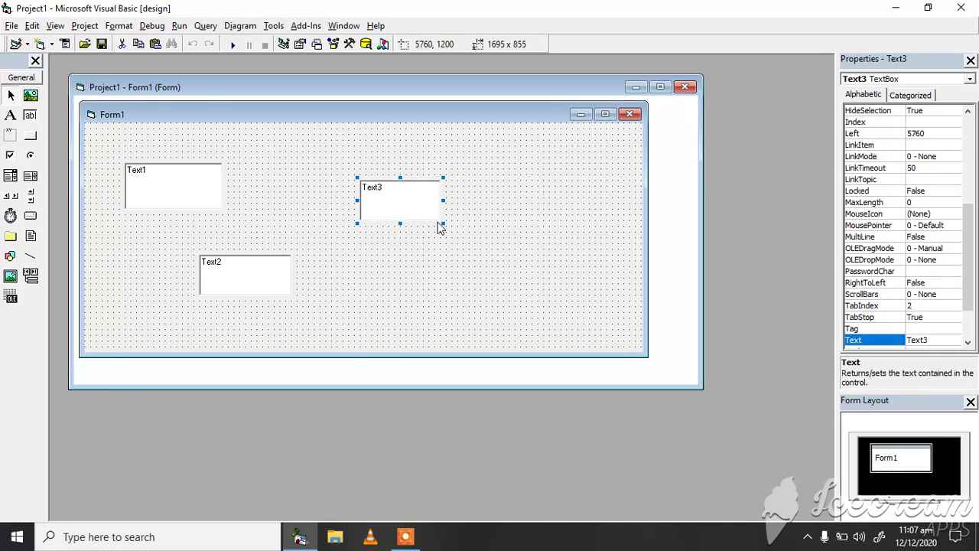
Resize Text1 by raising its upper and lower edges, making it about 2055 x 735 with its top at 240.
click(176, 181)
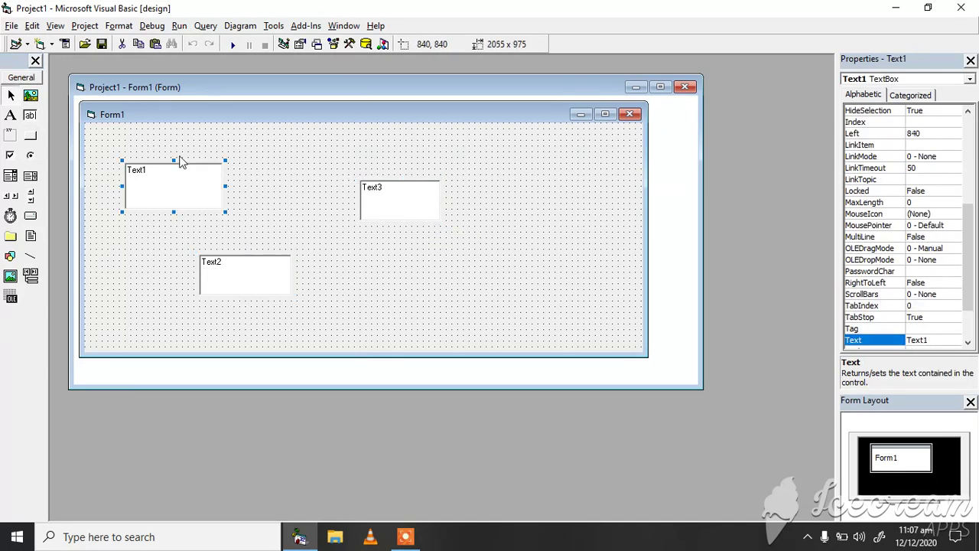
drag(174, 161, 173, 132)
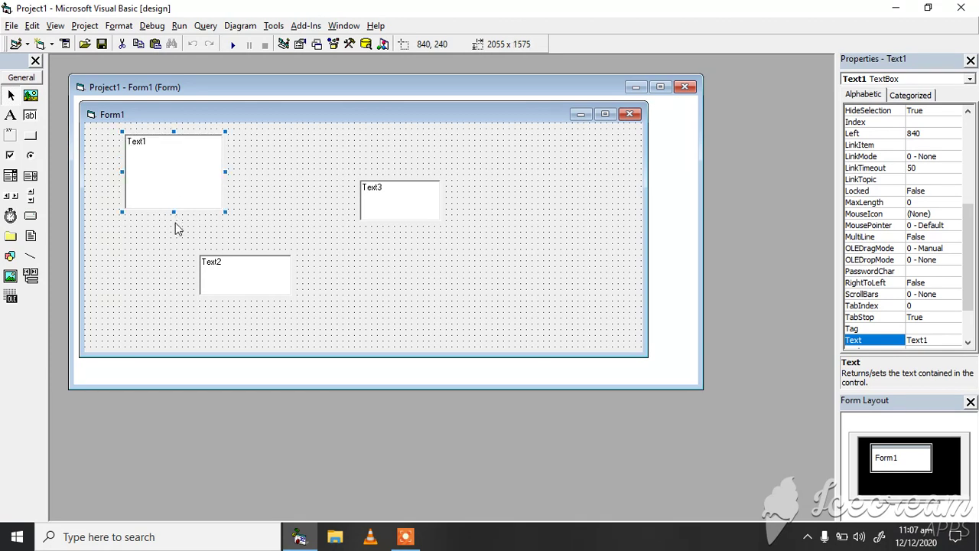
drag(174, 212, 174, 173)
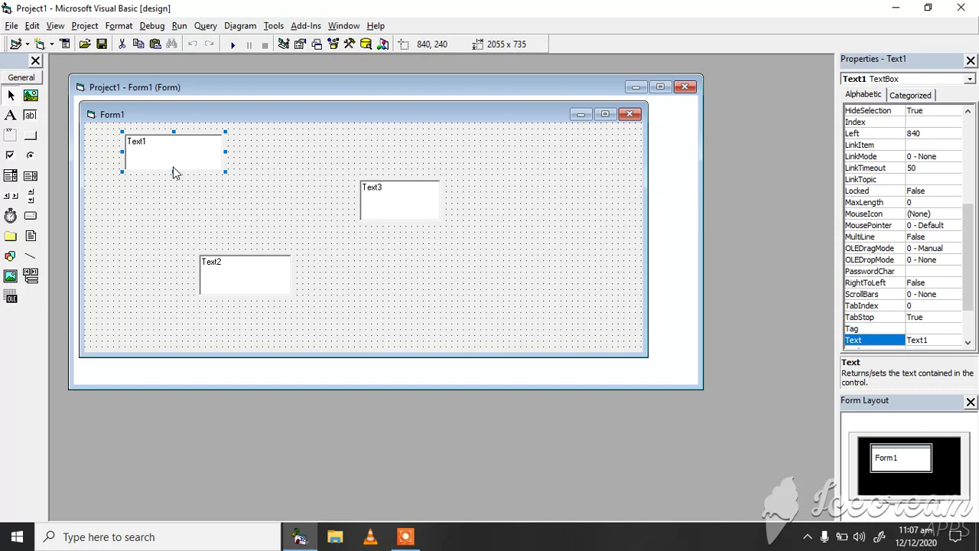
Select all three text boxes and align their left edges to Text3.
ctrl+click(253, 269)
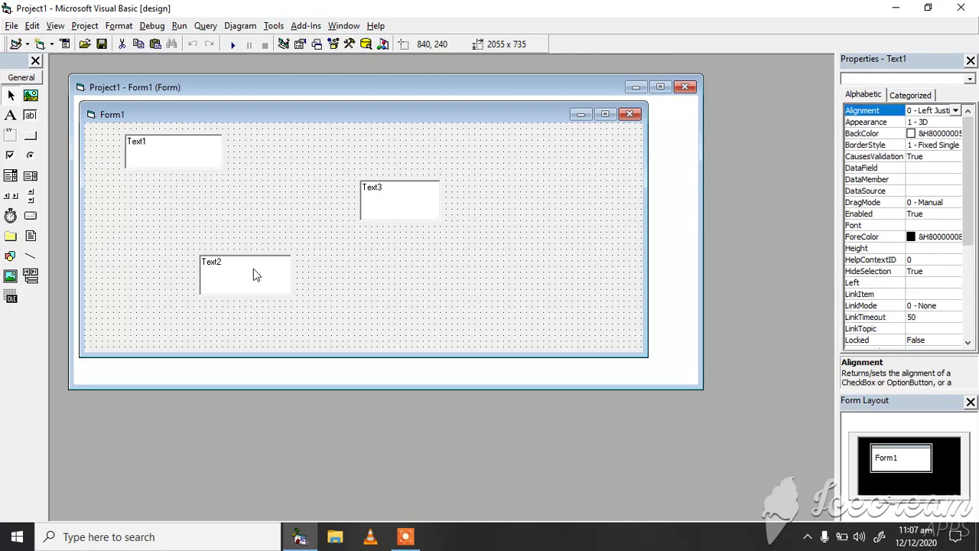
ctrl+click(389, 220)
click(119, 31)
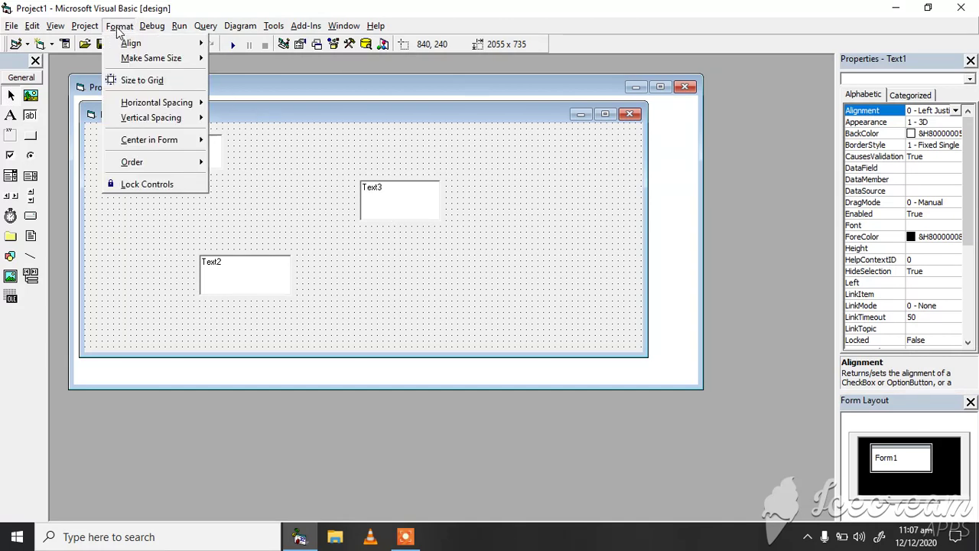
mouse_move(126, 44)
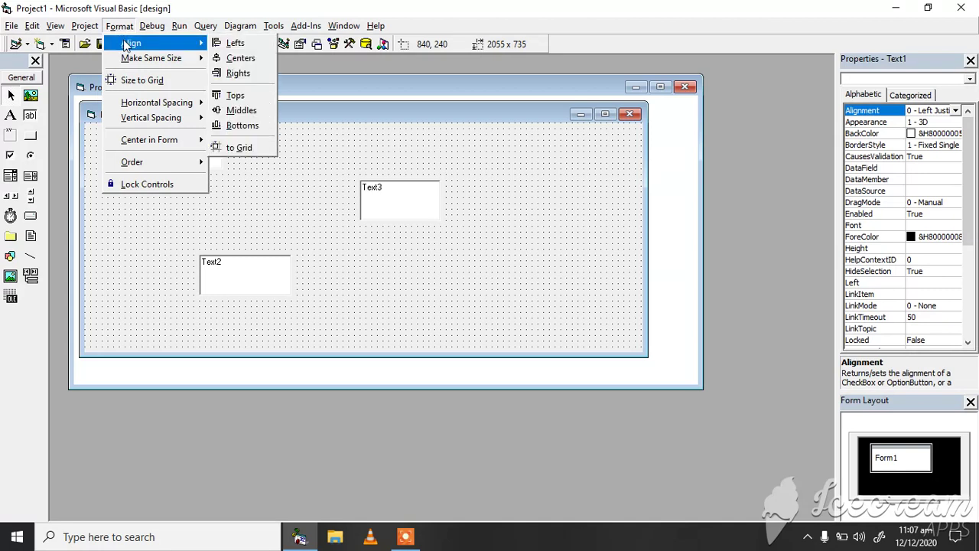
click(233, 43)
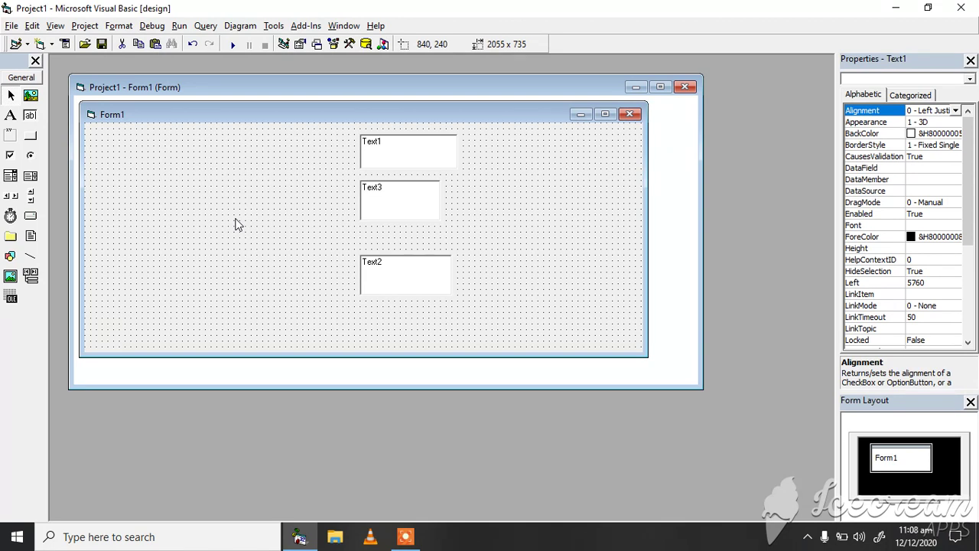
Align the right edges of the three selected text boxes to Text3.
click(118, 29)
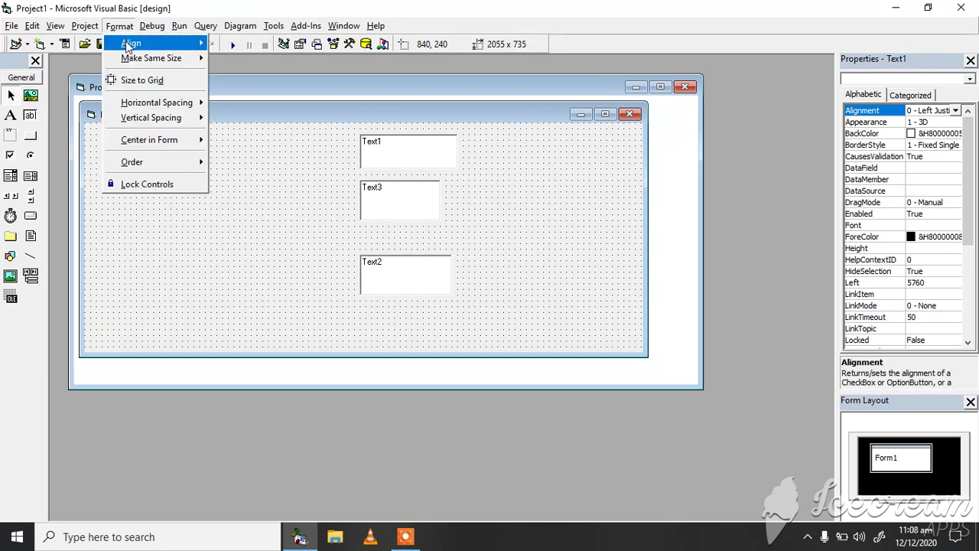
mouse_move(128, 46)
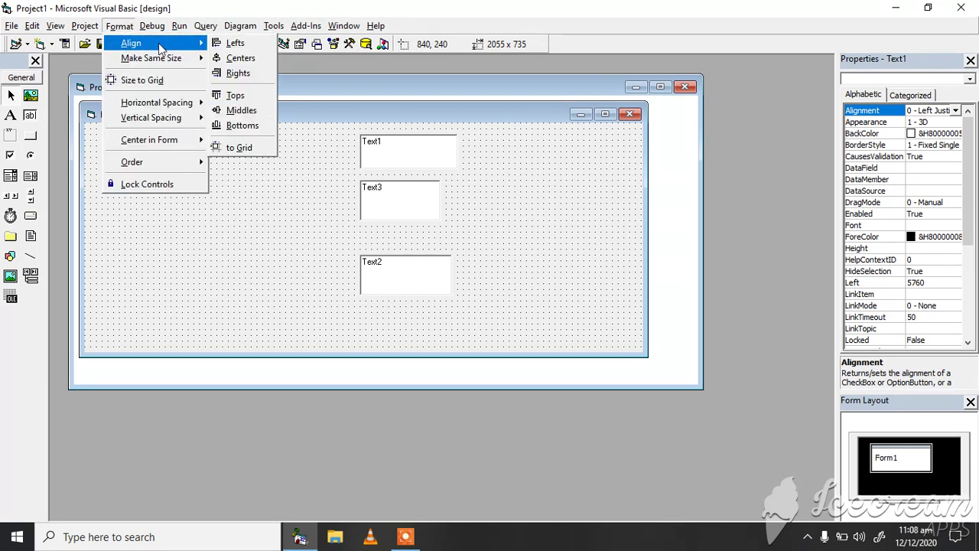
click(227, 73)
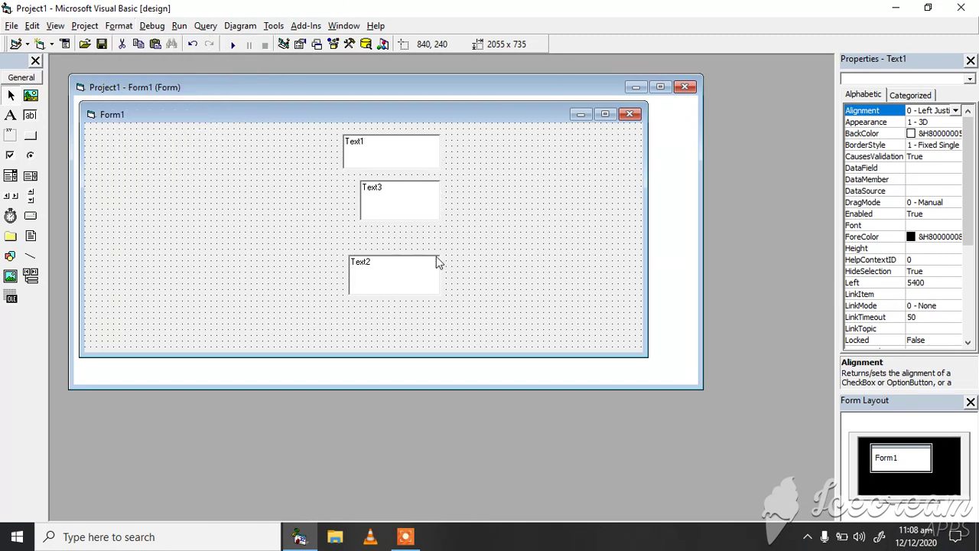
Align the three selected text boxes by their centers on Text3.
click(116, 26)
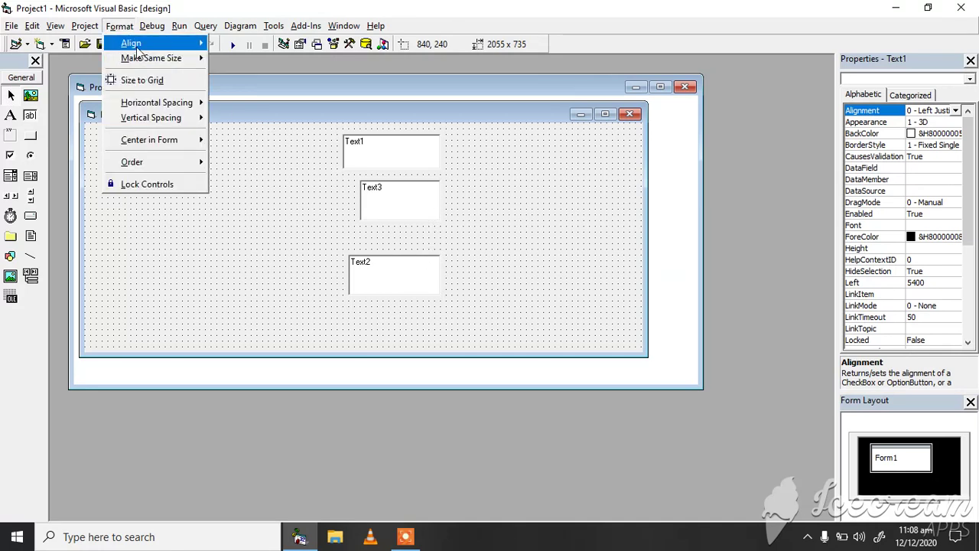
mouse_move(138, 43)
click(239, 58)
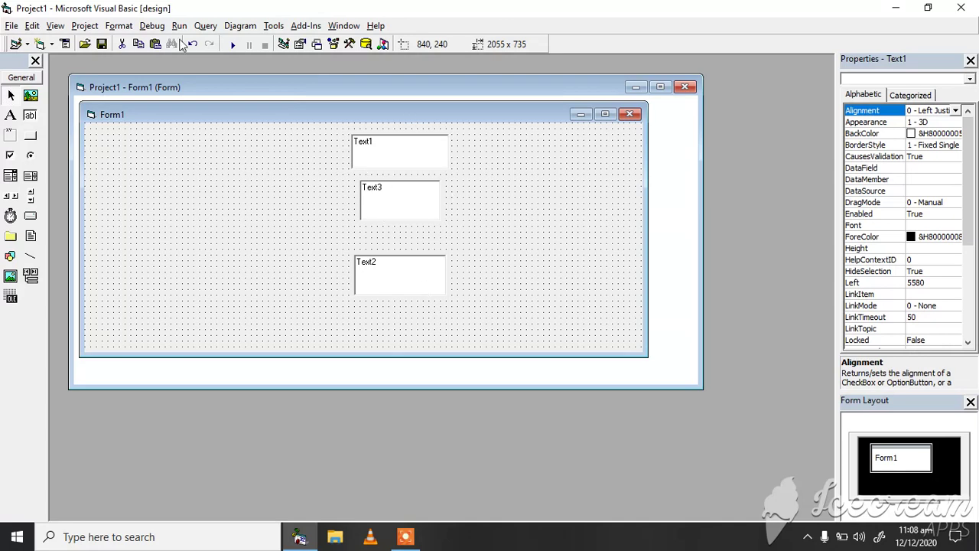
click(119, 26)
mouse_move(177, 46)
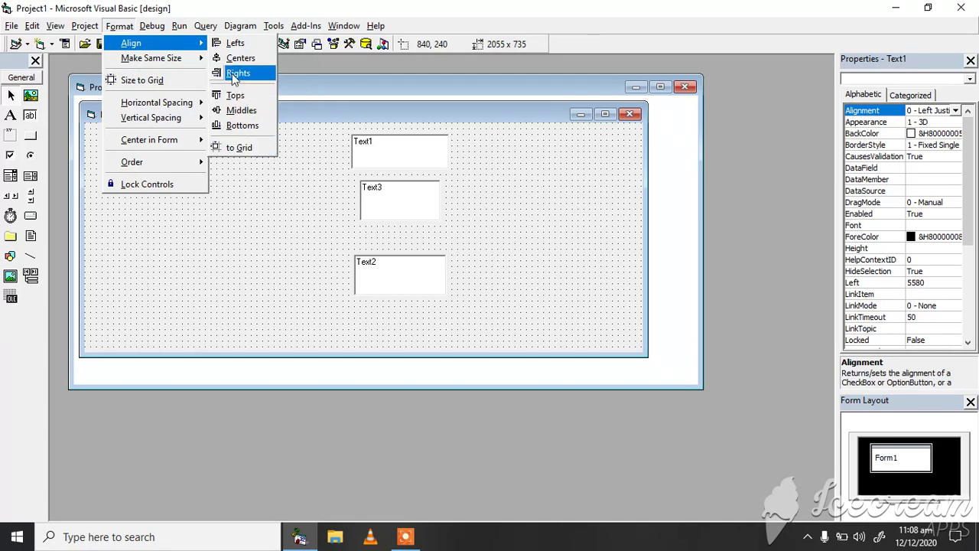
click(290, 175)
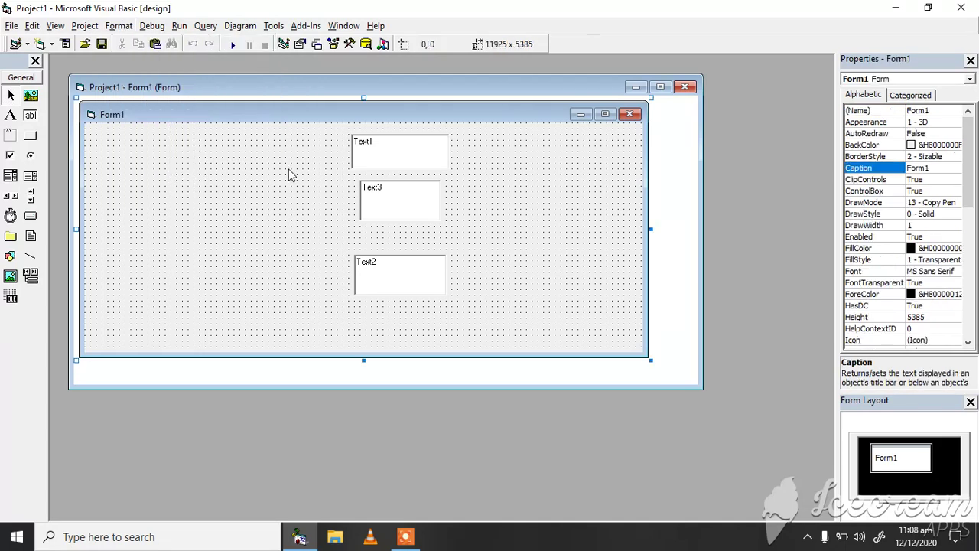
click(379, 151)
click(395, 203)
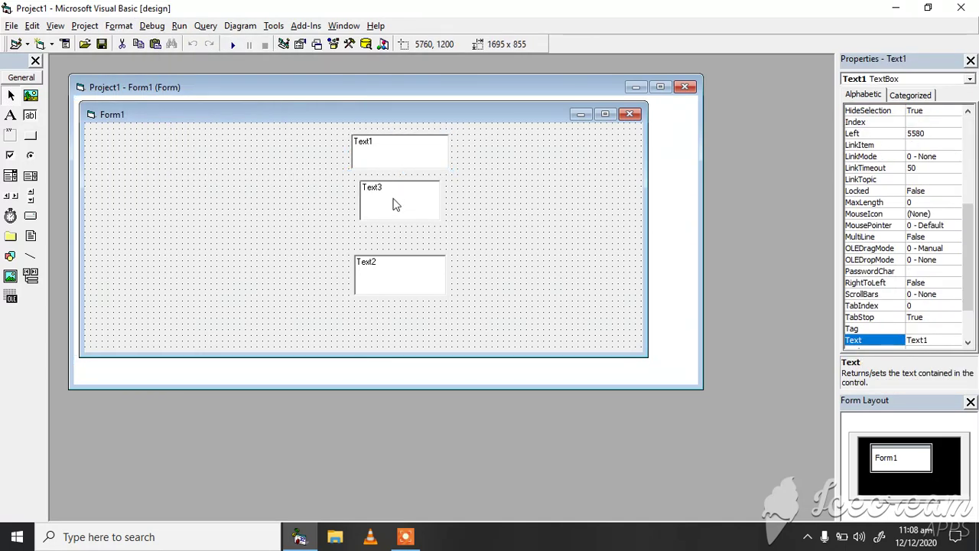
click(402, 267)
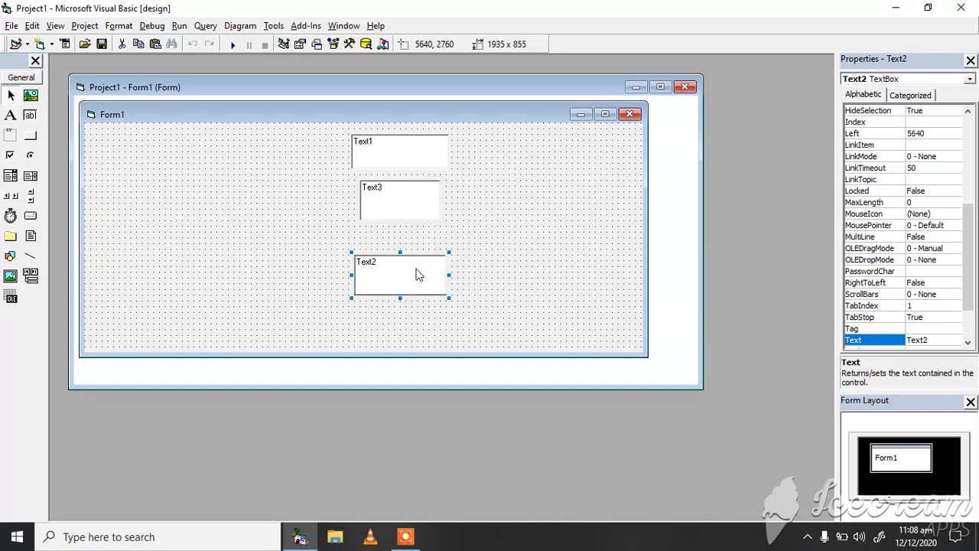
click(398, 161)
ctrl+click(406, 220)
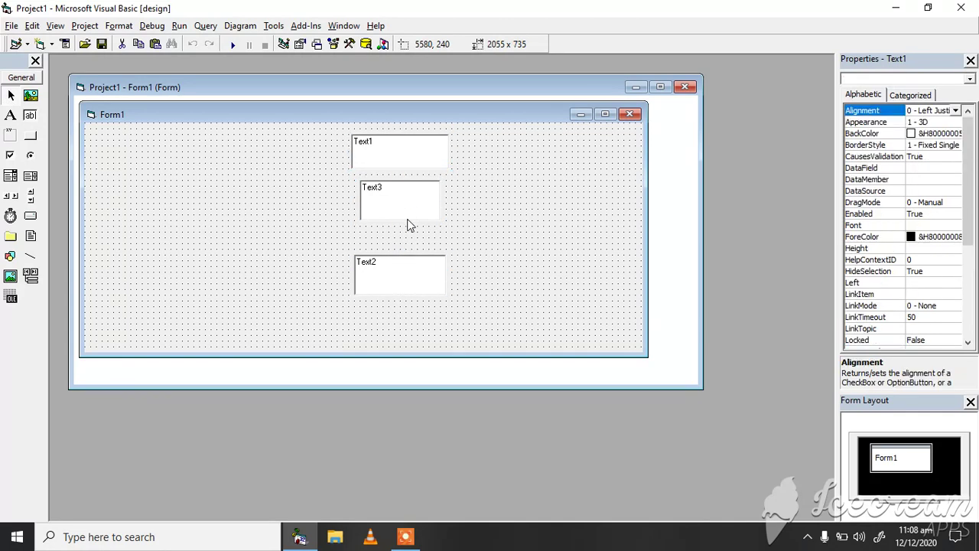
click(511, 271)
Select Text1, Text3 and Text2 together and make them the same width as Text2.
click(410, 156)
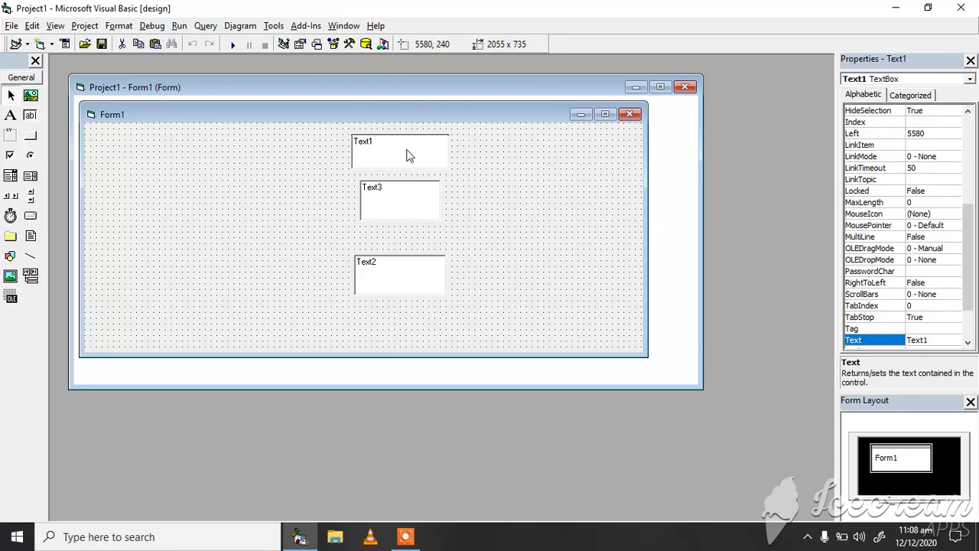
ctrl+click(406, 220)
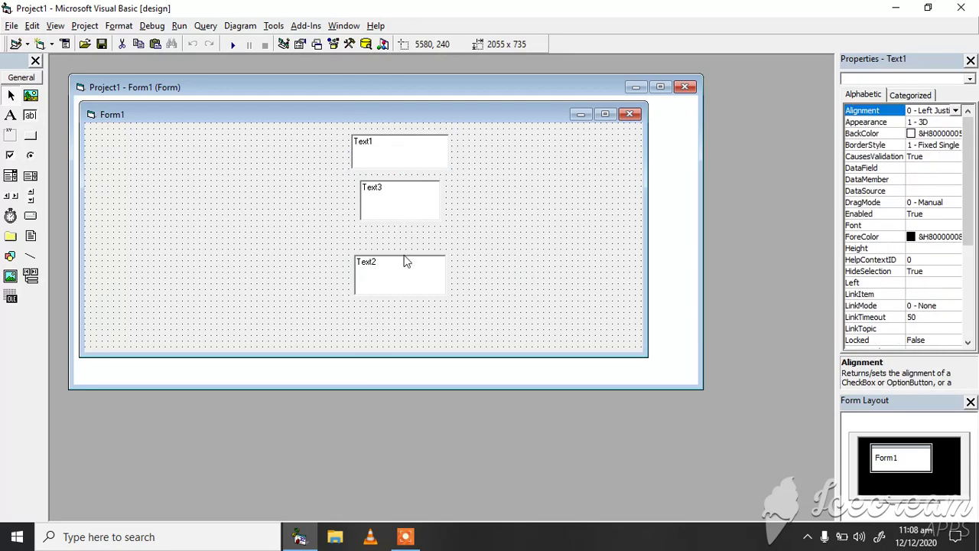
click(120, 25)
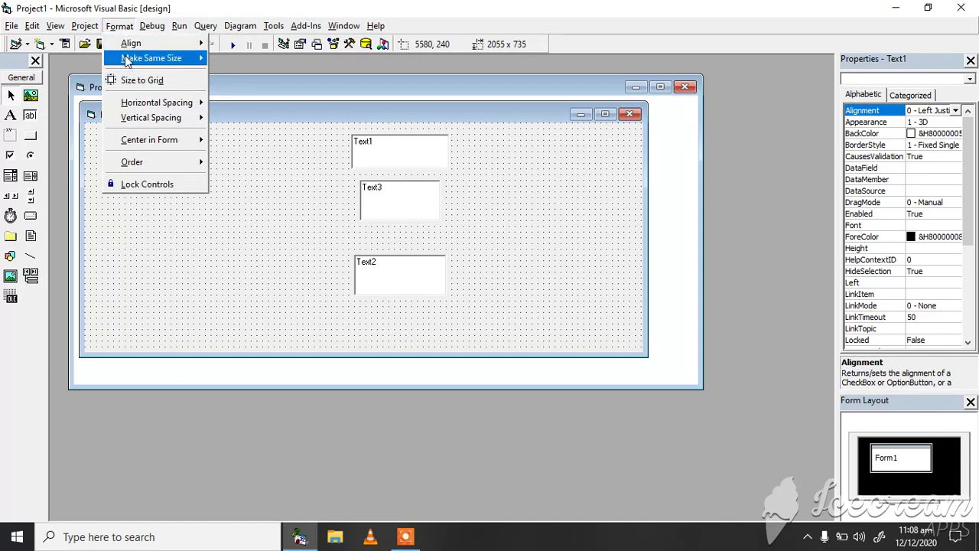
mouse_move(127, 61)
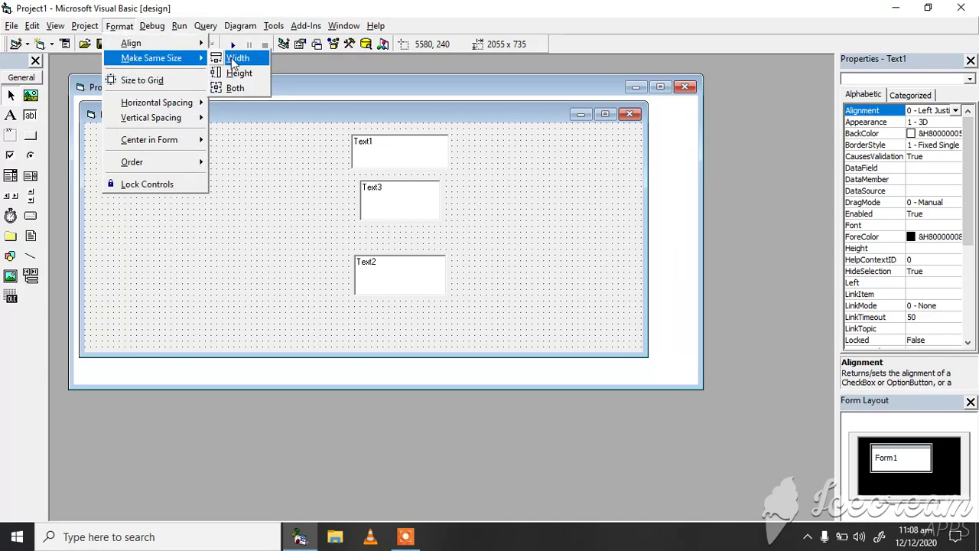
click(237, 59)
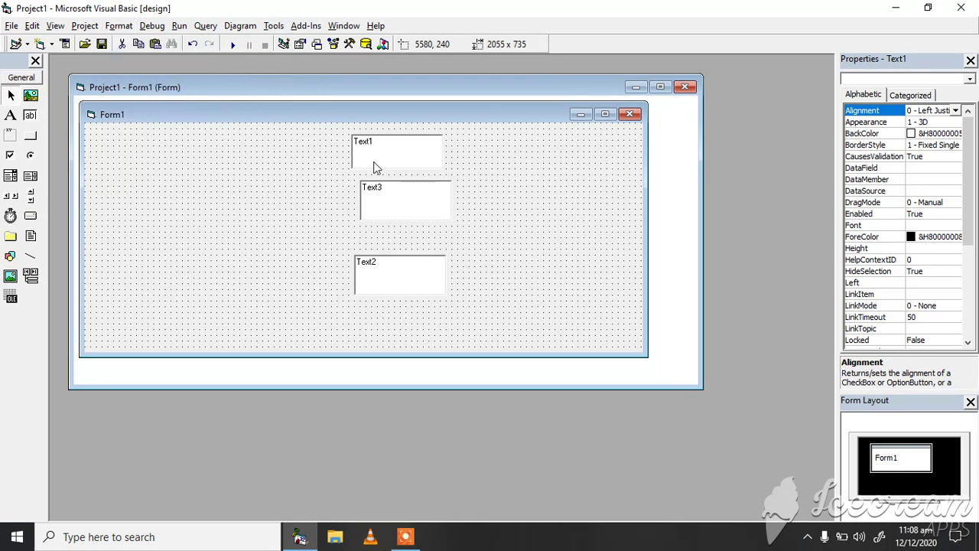
Make the selected text boxes the same height as Text2.
click(123, 30)
mouse_move(192, 58)
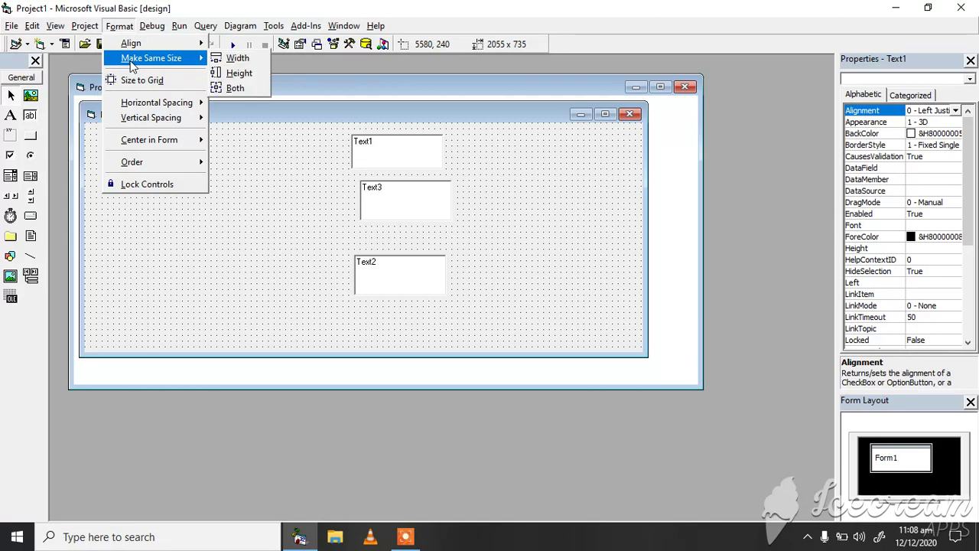
click(240, 72)
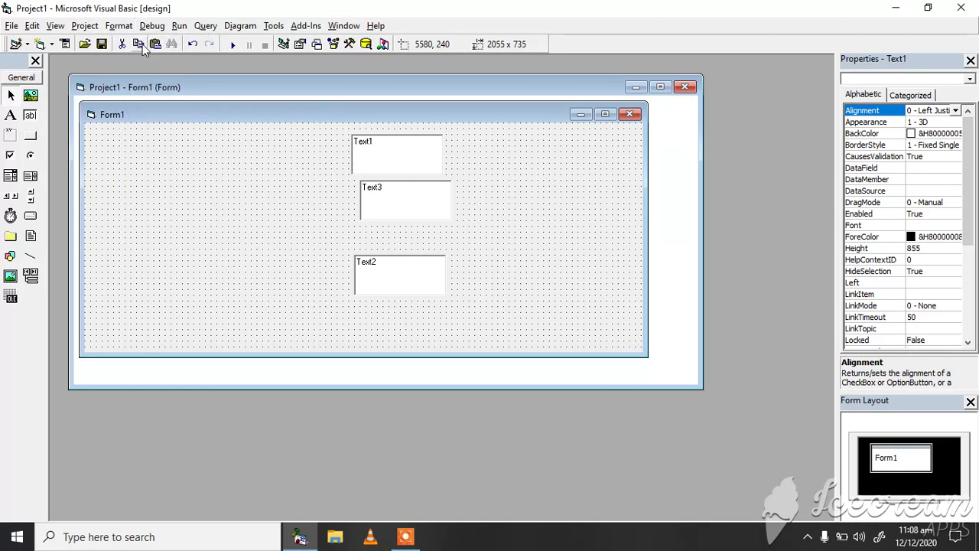
Apply the same-size formatting for both width and height to the selected text boxes.
click(119, 26)
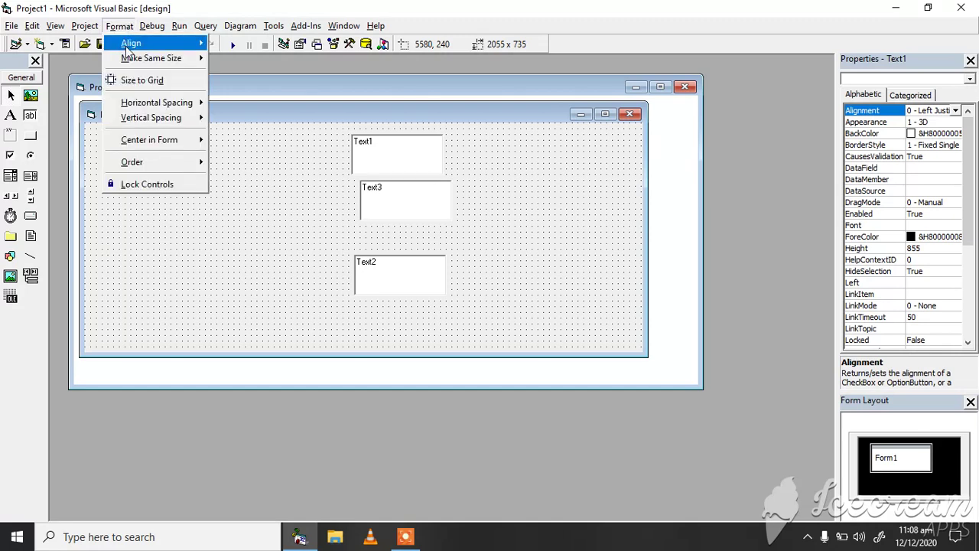
mouse_move(134, 58)
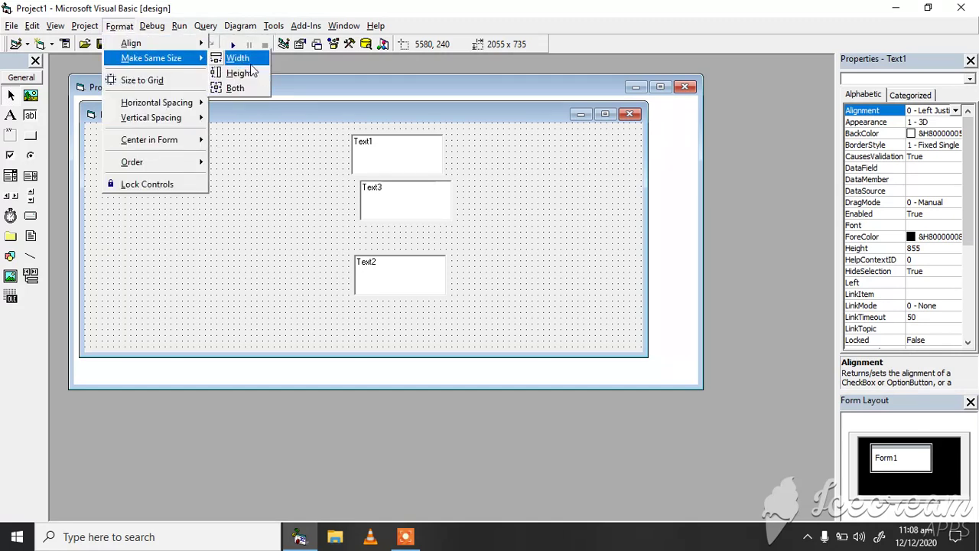
click(237, 88)
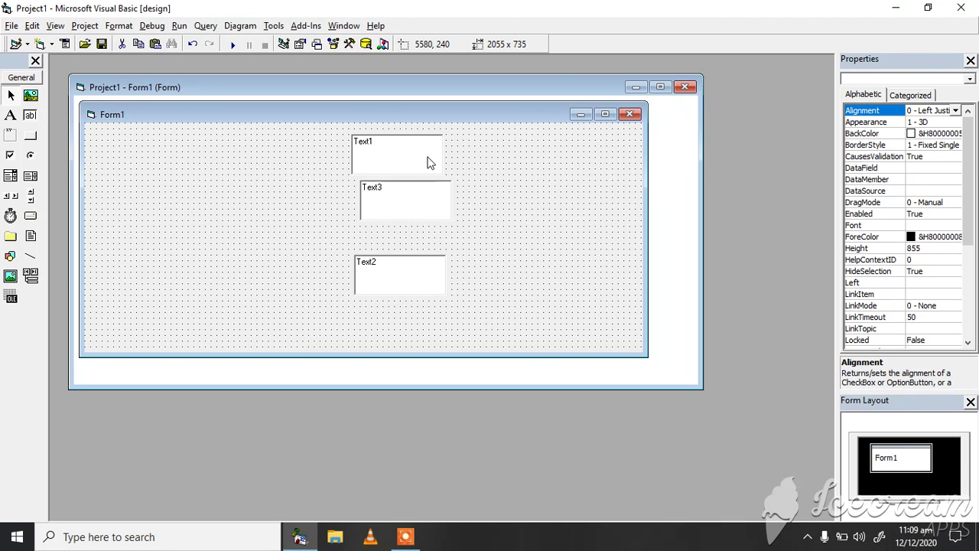
Align Text3's left edge with the left edge of Text2.
click(120, 31)
mouse_move(134, 43)
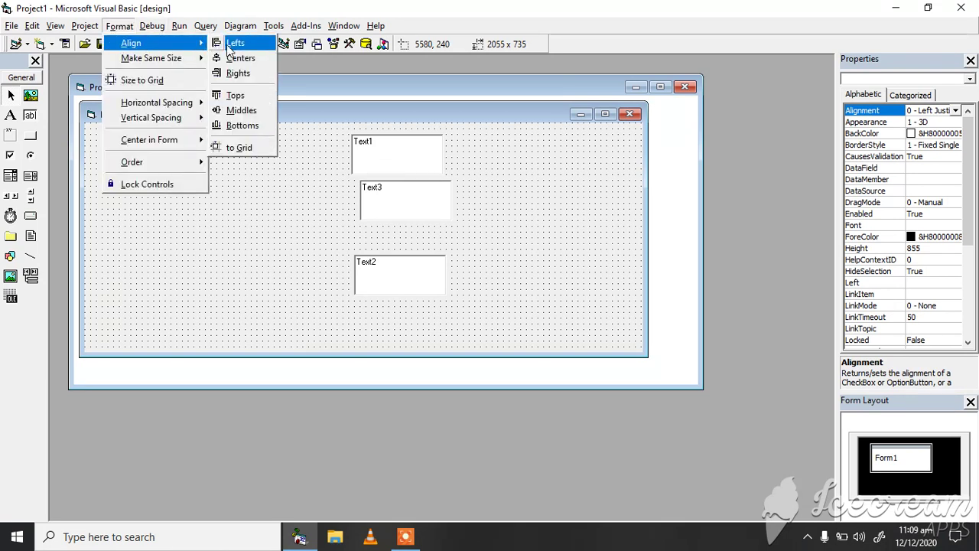
click(227, 44)
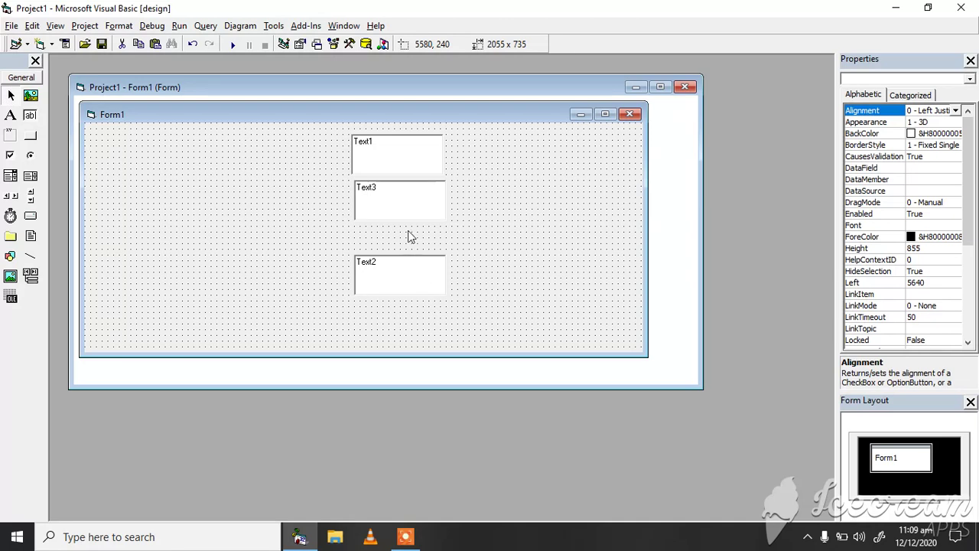
drag(401, 164, 407, 201)
click(118, 25)
mouse_move(129, 46)
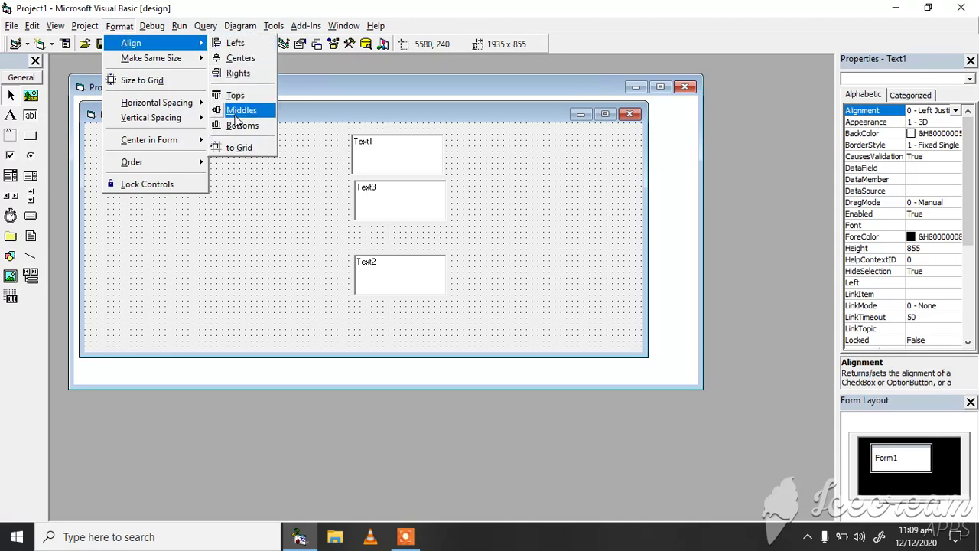
mouse_move(167, 63)
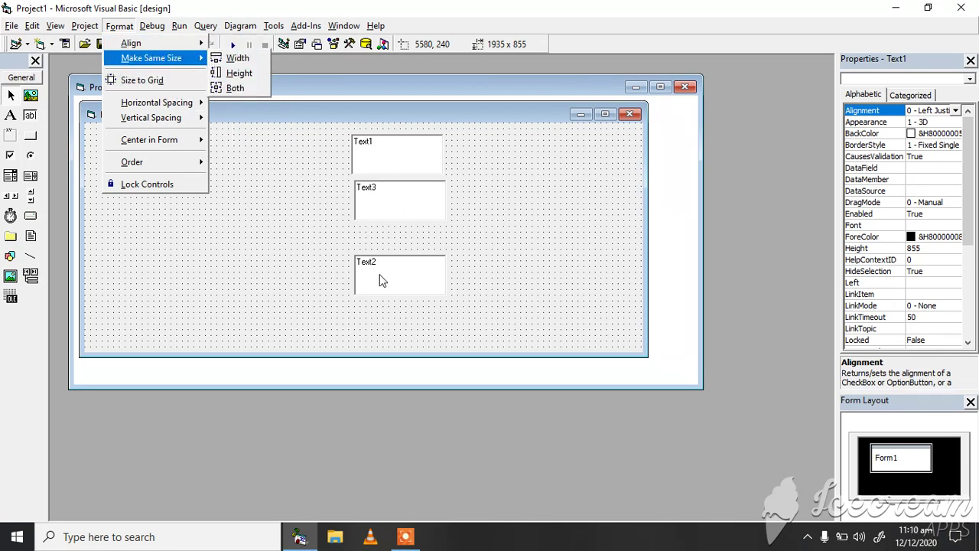
click(293, 258)
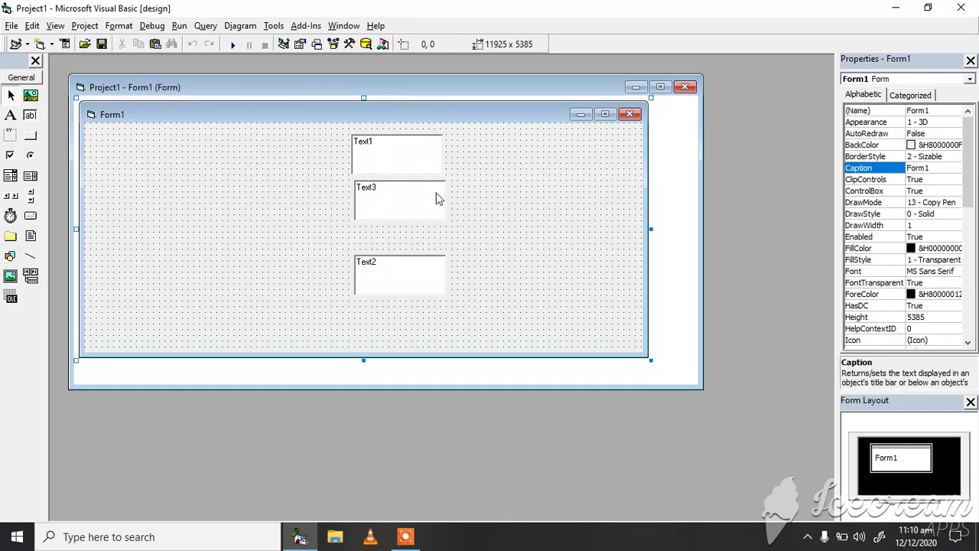
Draw two text boxes on the form's empty left side, one about 1455 x 1095 and a smaller one about 615 x 495 below it.
click(30, 115)
drag(91, 146, 162, 200)
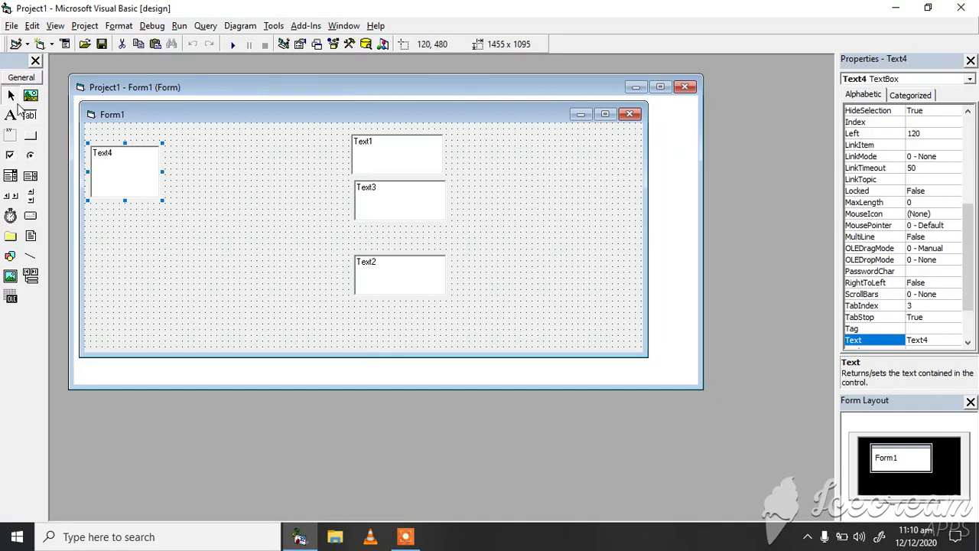
drag(30, 115, 29, 139)
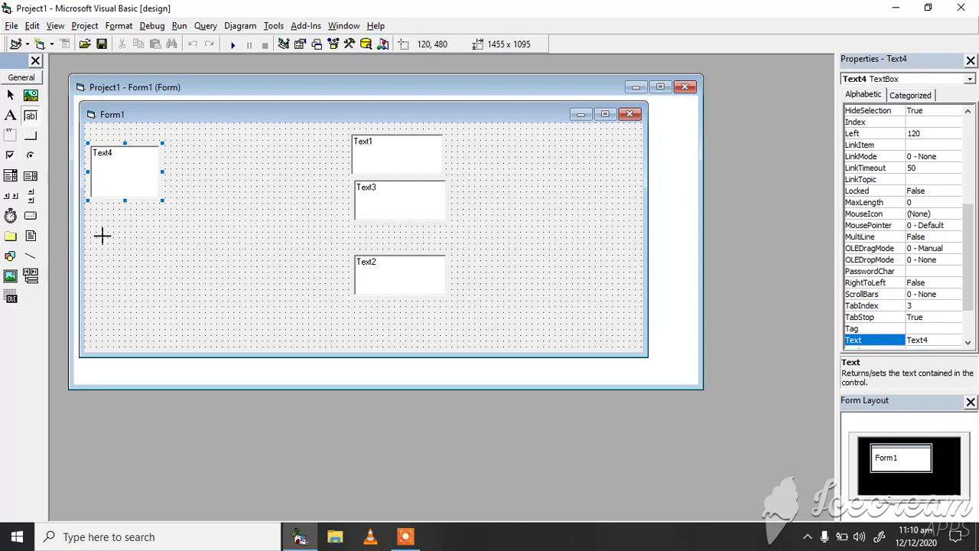
drag(102, 236, 134, 262)
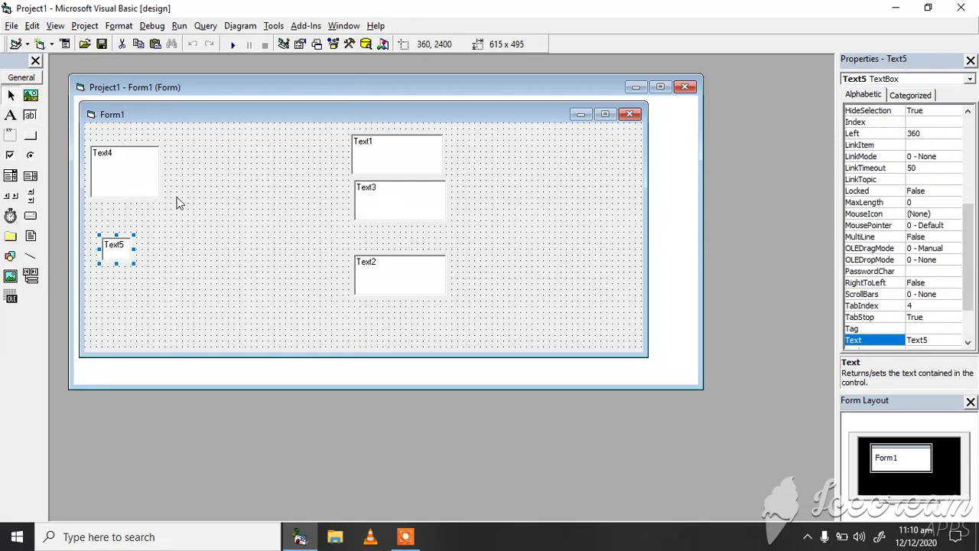
Select Text4 and Text5 together and make both their width and height the same as Text5.
click(131, 189)
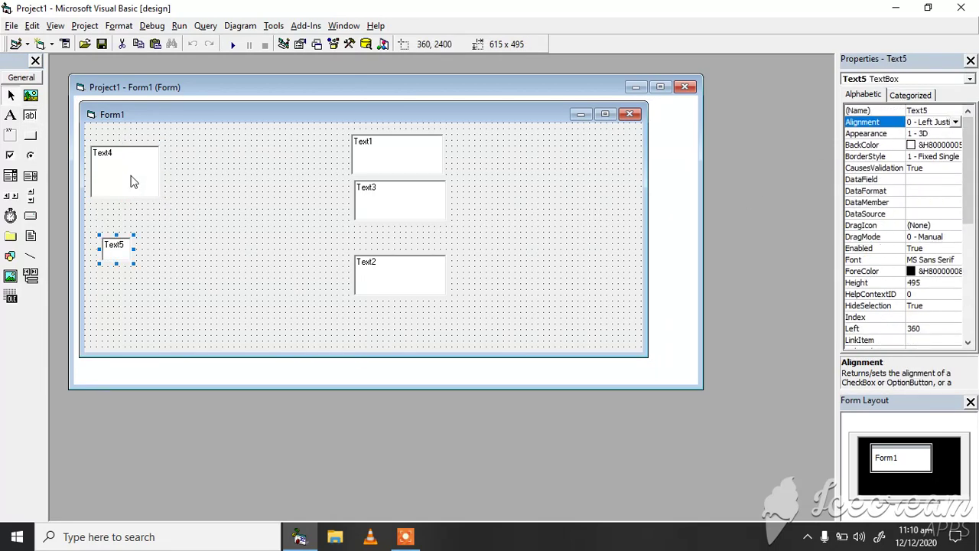
click(131, 181)
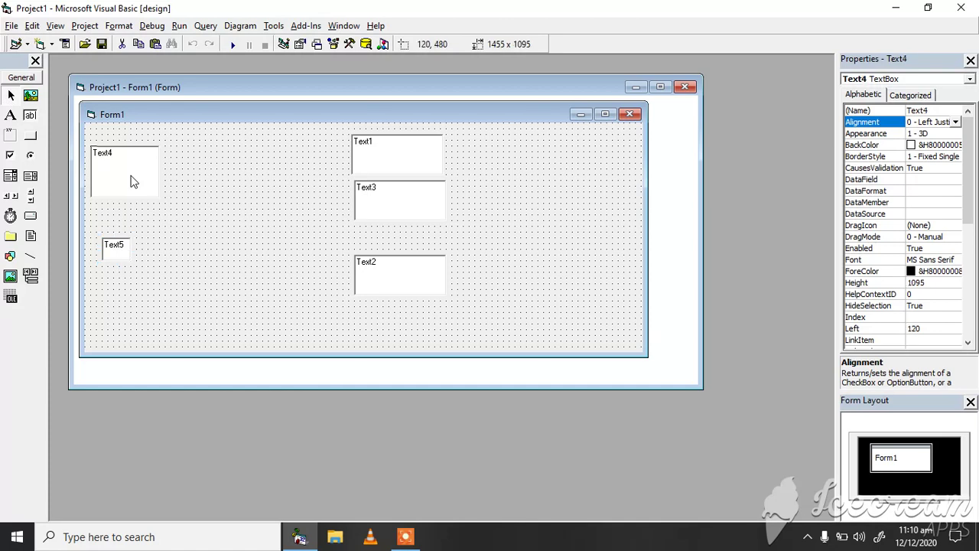
click(127, 244)
click(117, 26)
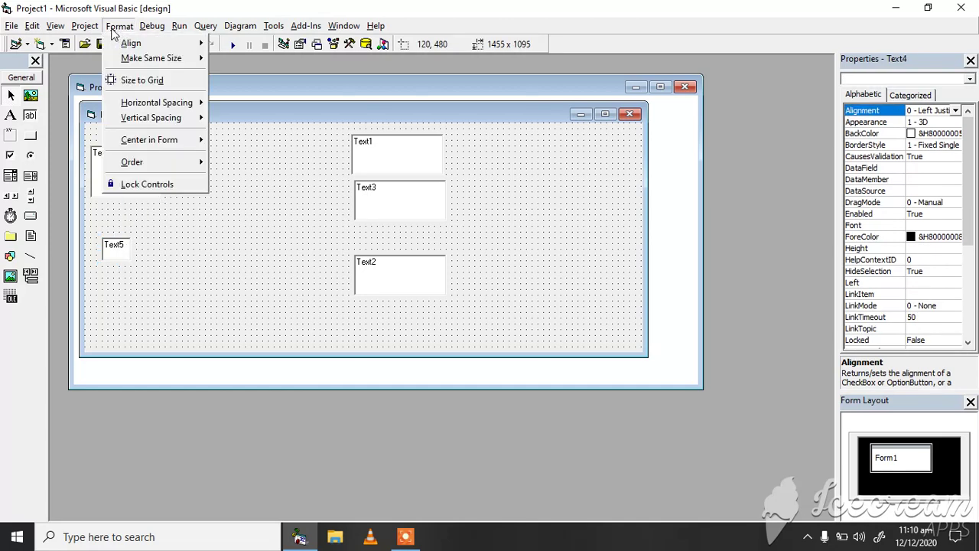
mouse_move(143, 60)
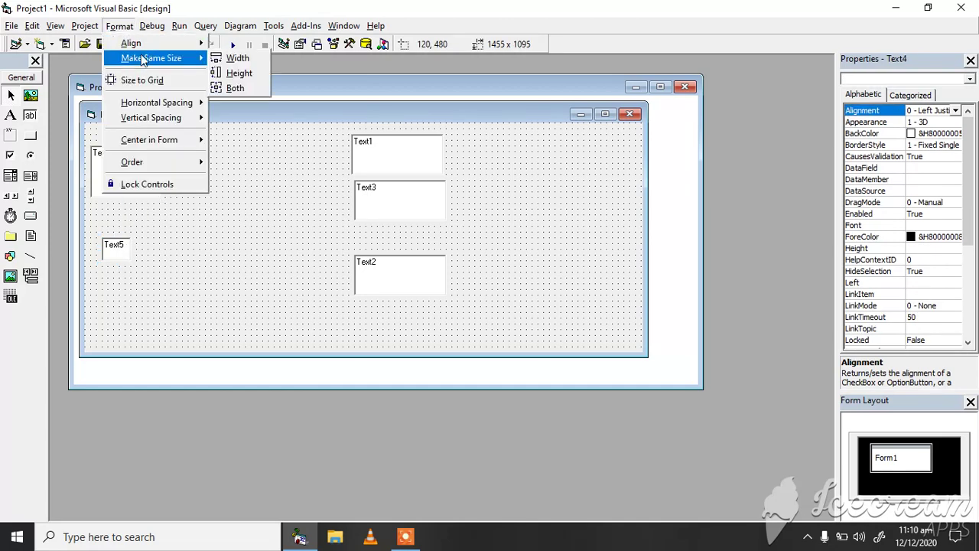
click(241, 89)
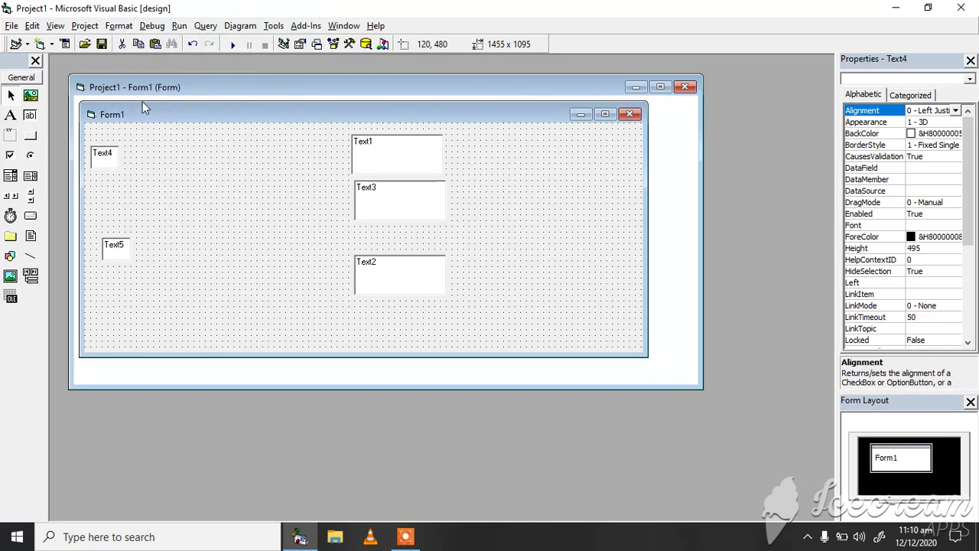
Align the selected Text4 and Text5 by their centers, with Text5 as the reference.
click(121, 30)
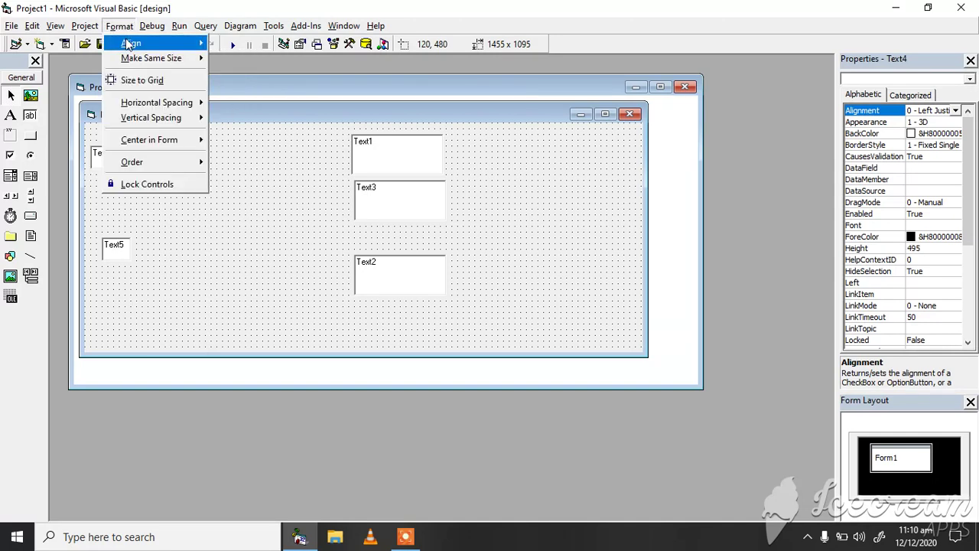
mouse_move(167, 44)
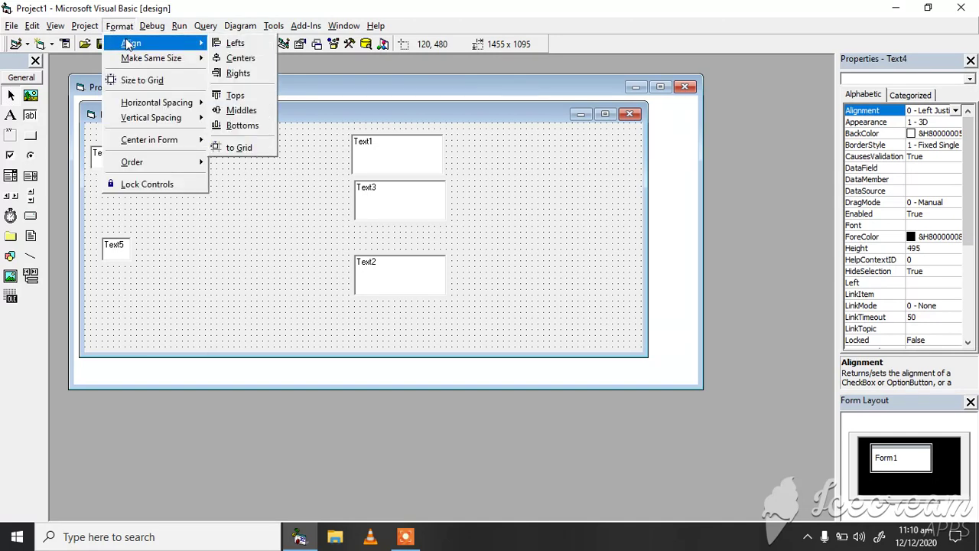
click(227, 58)
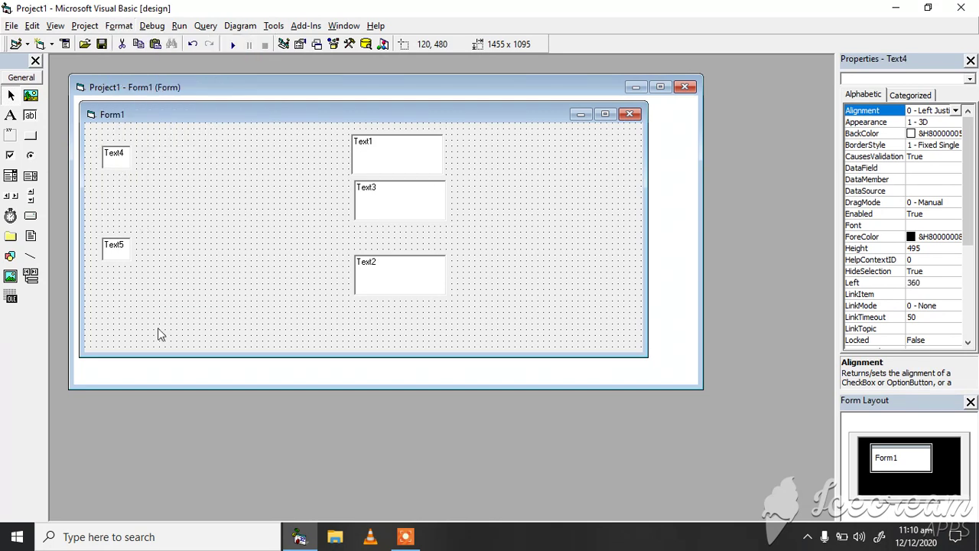